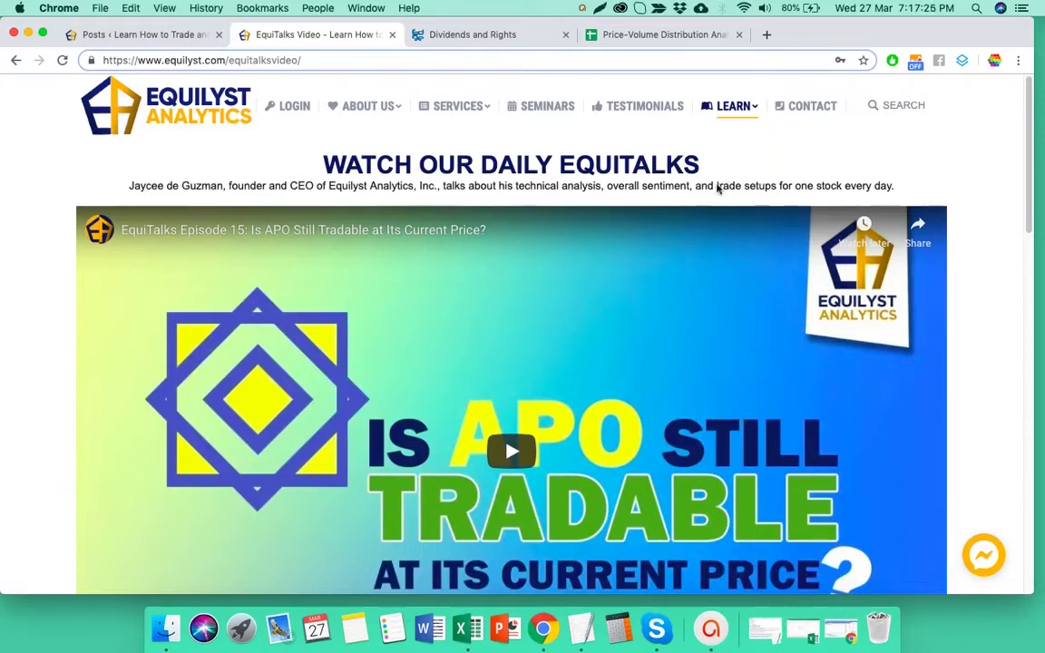
Step: Browse the EquiTalks episode list and bring up Bloomberry's Dividends and Rights page on PSE Edge
mouse_move(736, 111)
scroll(913, 185, "down", 1)
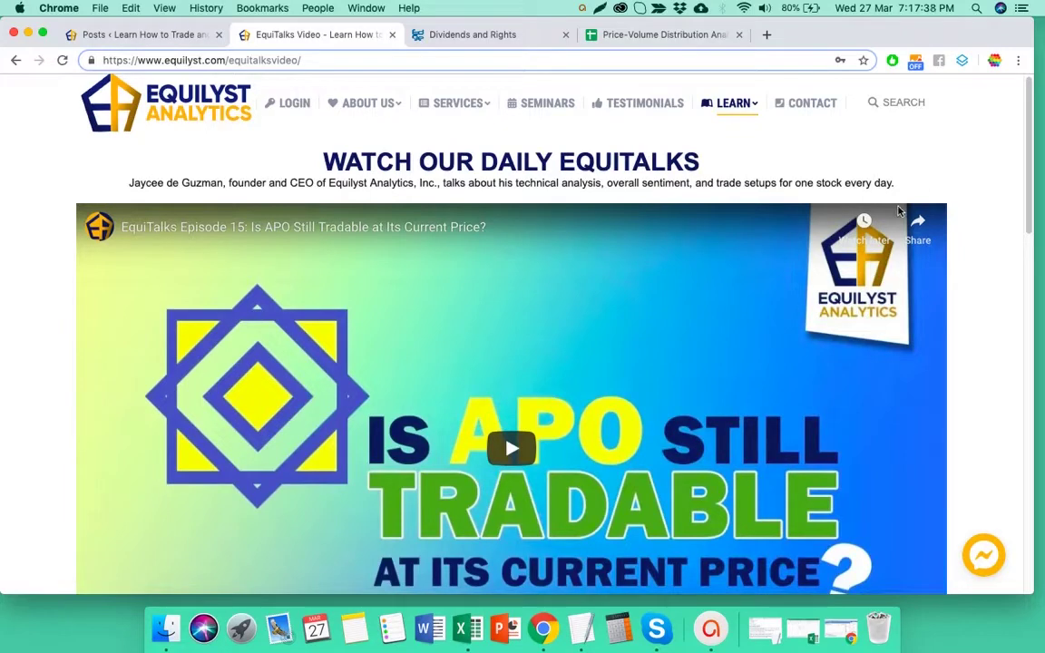
scroll(857, 251, "down", 5)
scroll(857, 251, "down", 10)
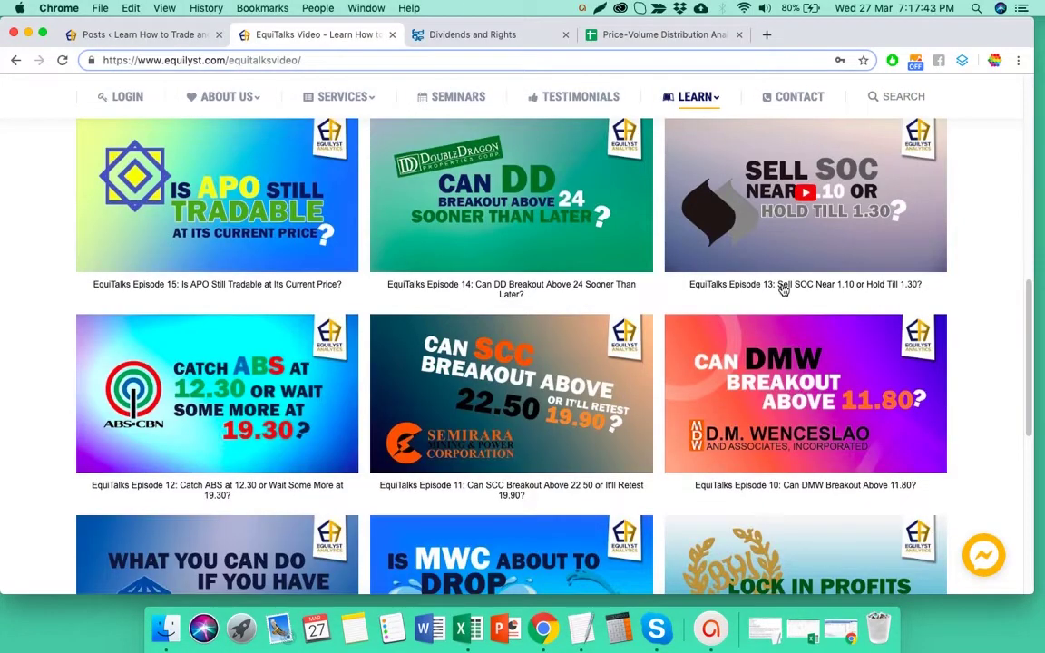
scroll(784, 290, "up", 15)
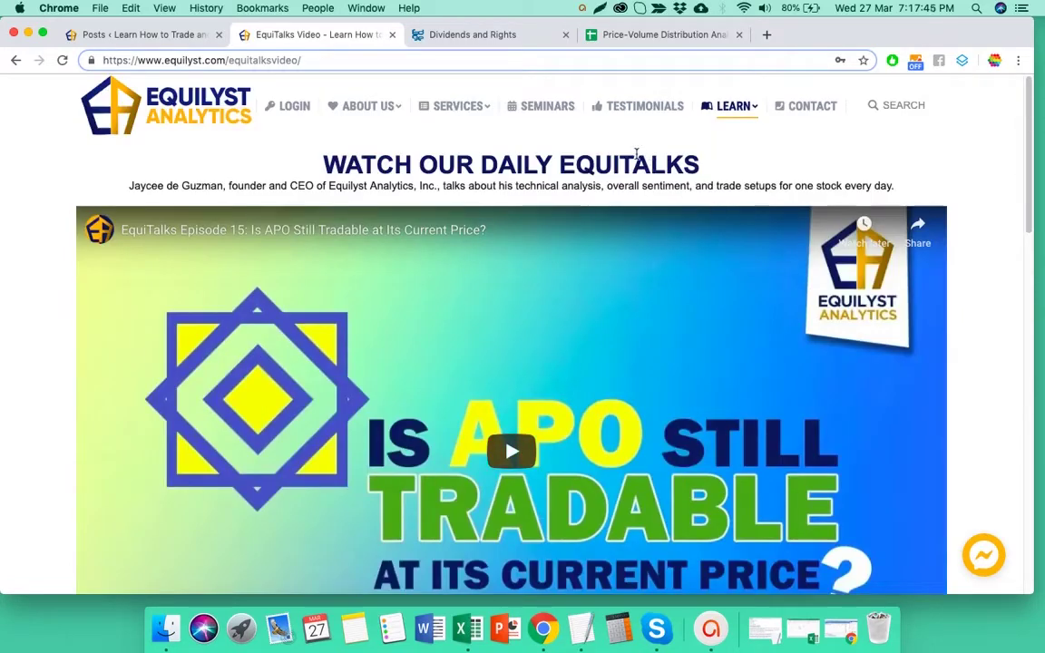
left_click(453, 36)
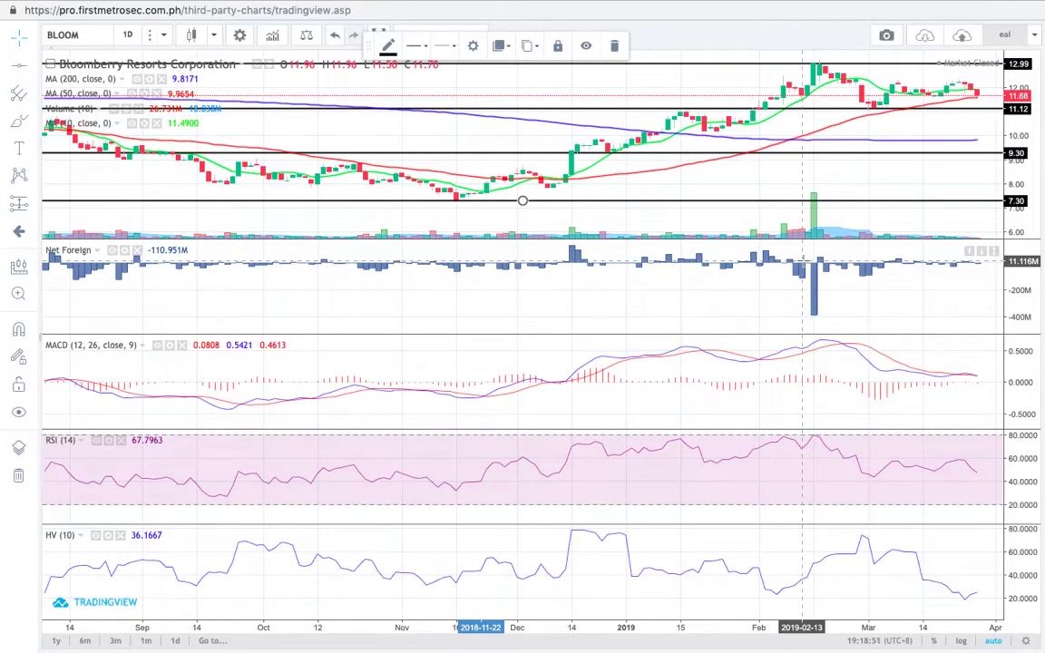
Step: Examine the most recent daily candles and net foreign bars on the BLOOM chart
scroll(938, 183, "up", 3)
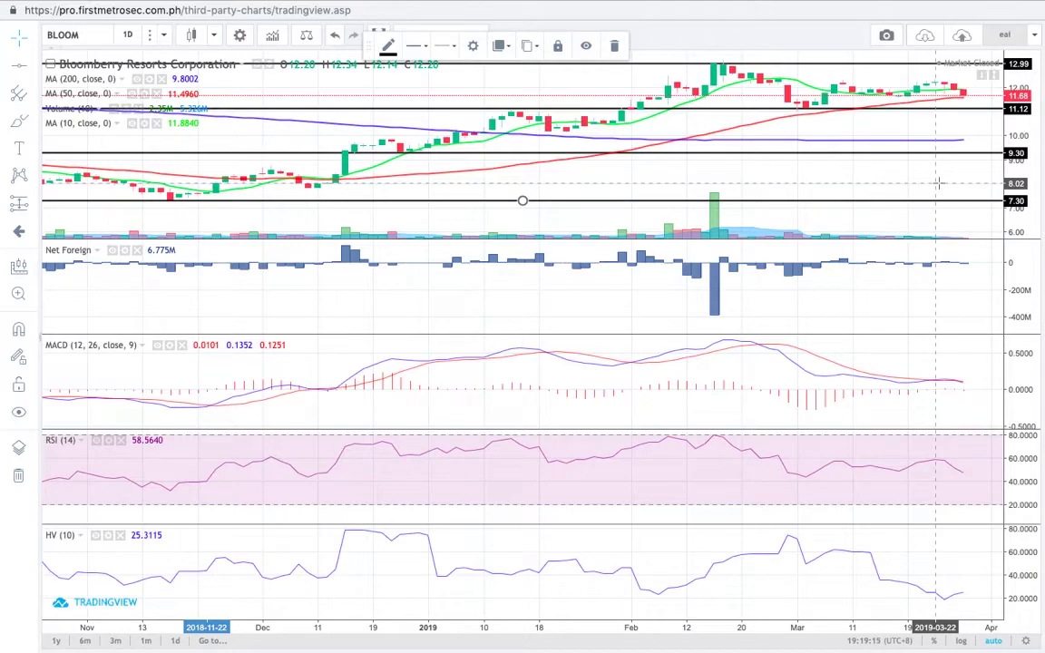
scroll(931, 213, "up", 6)
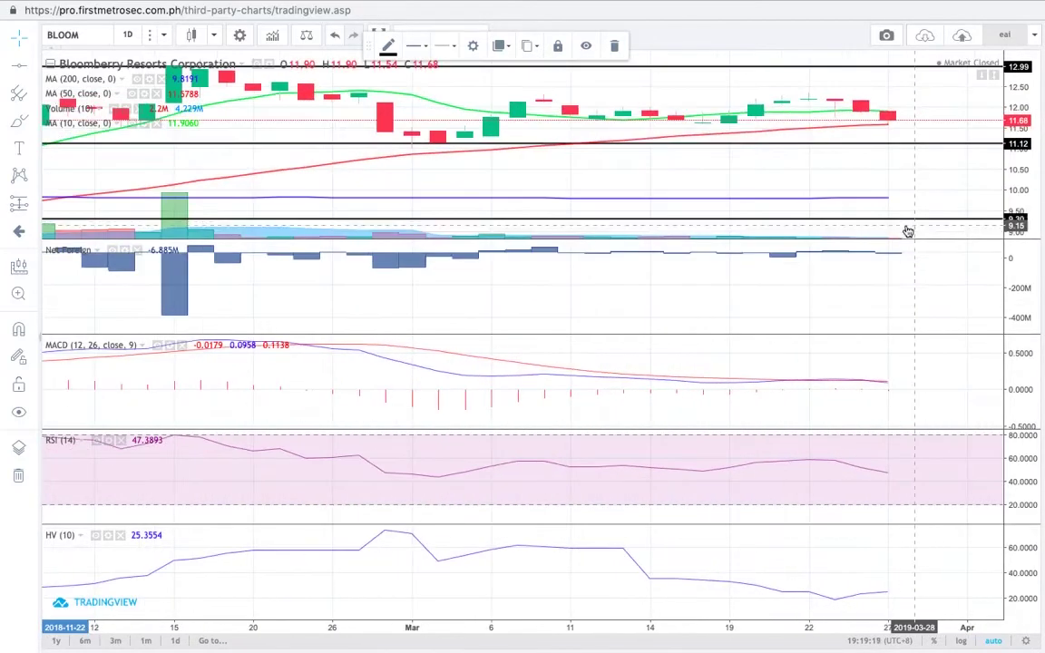
scroll(903, 303, "up", 3)
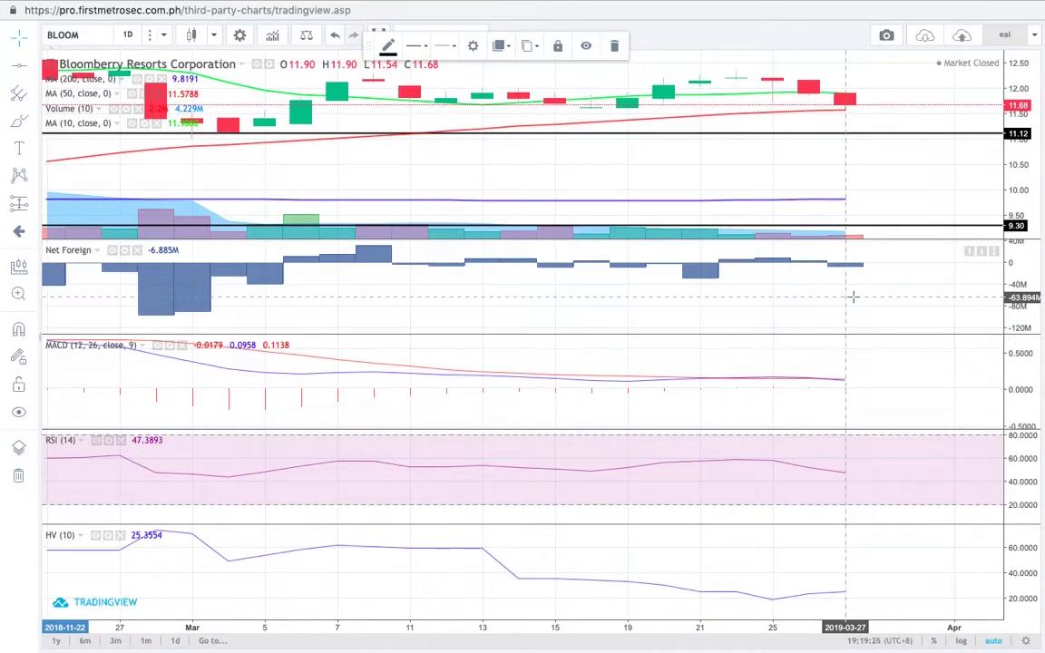
Step: Draw a horizontal line at about 11.67 on the BLOOM price chart
scroll(881, 221, "down", 5)
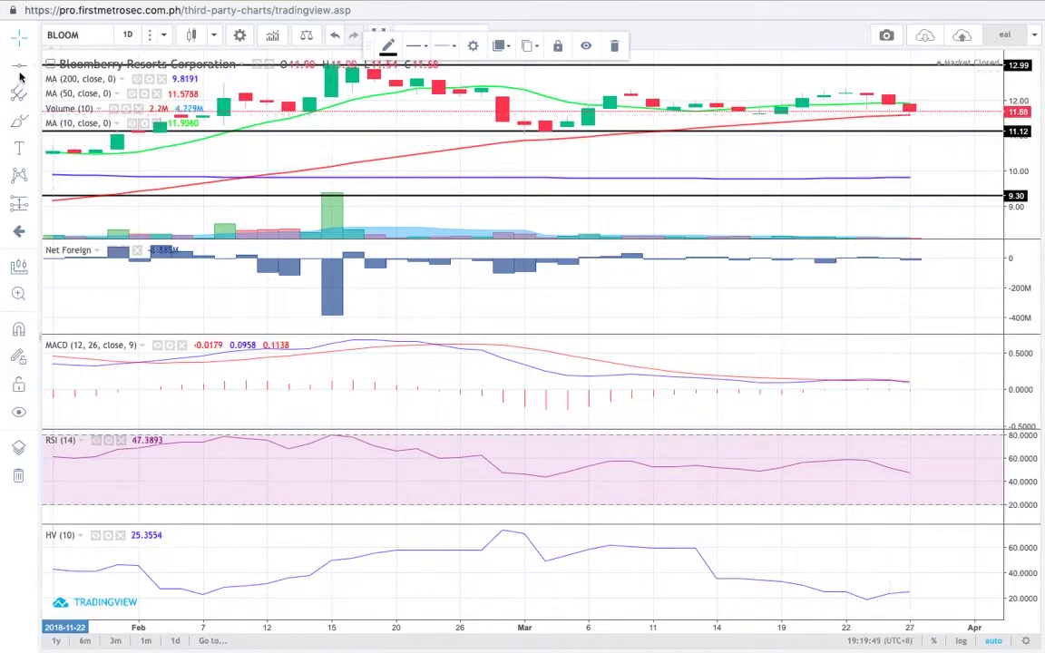
left_click(392, 147)
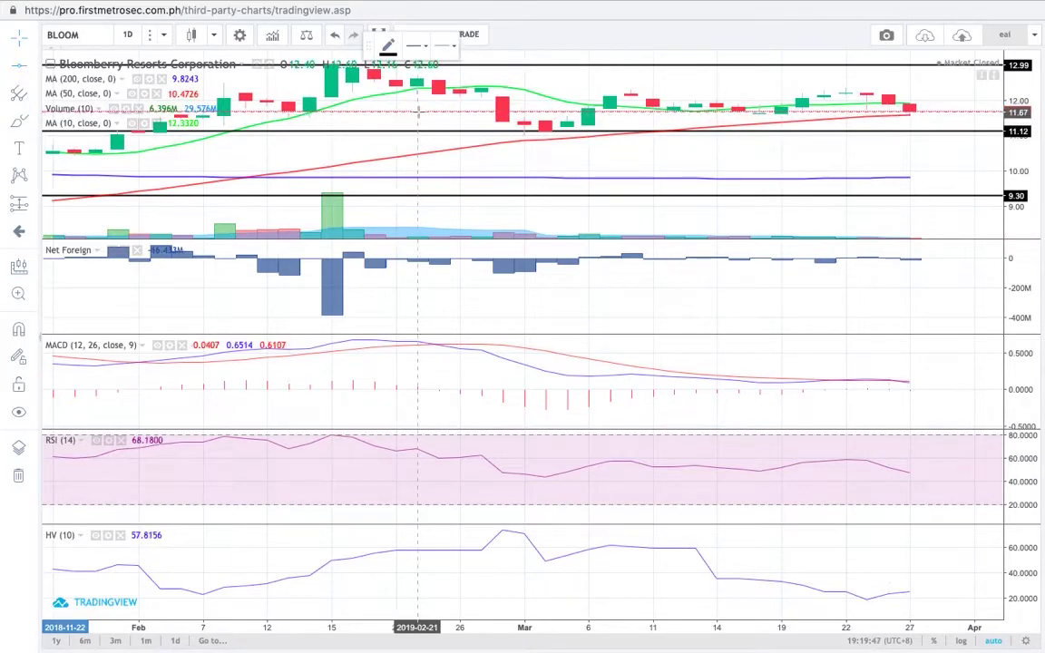
left_click(418, 111)
scroll(519, 223, "down", 1)
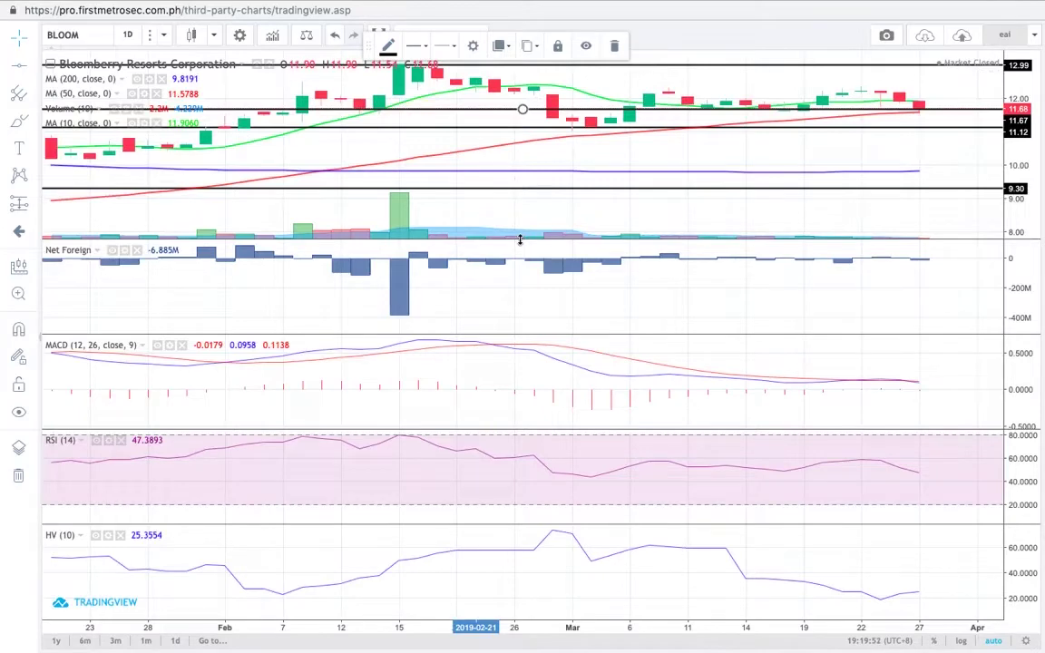
Step: Examine BLOOM's February and March price action around the 11.67 line against the net foreign bars
scroll(874, 195, "up", 2)
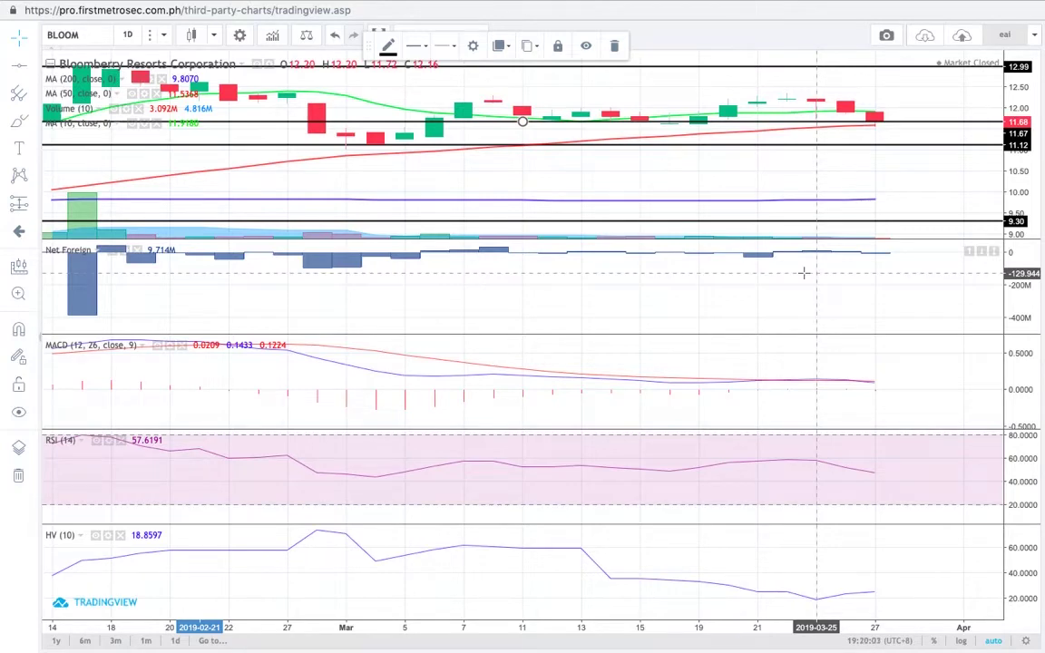
scroll(802, 273, "down", 2)
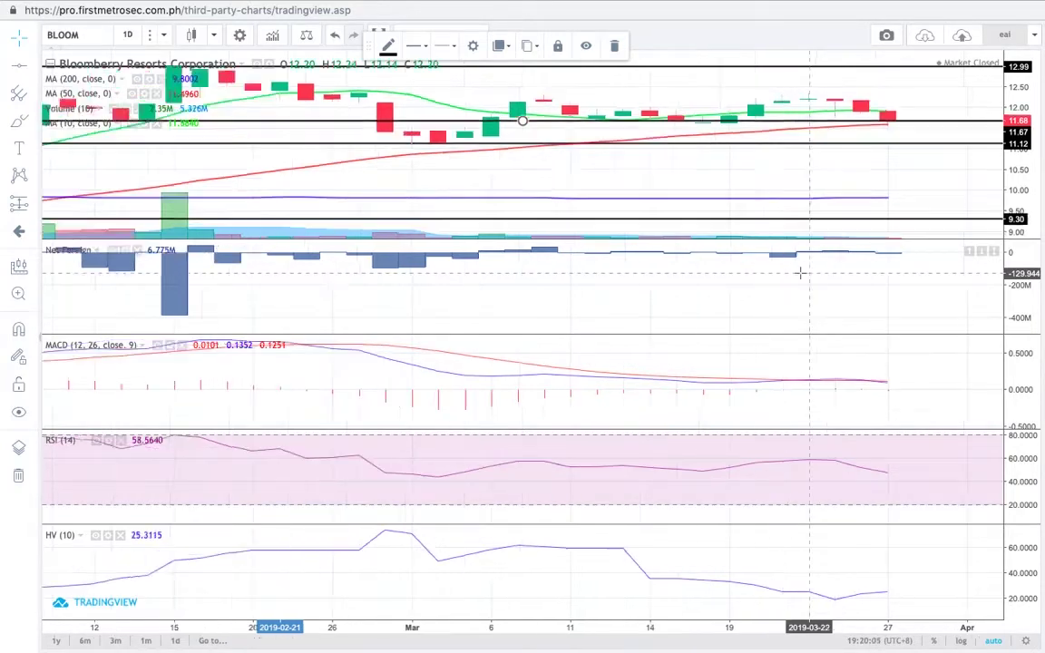
scroll(802, 273, "down", 1)
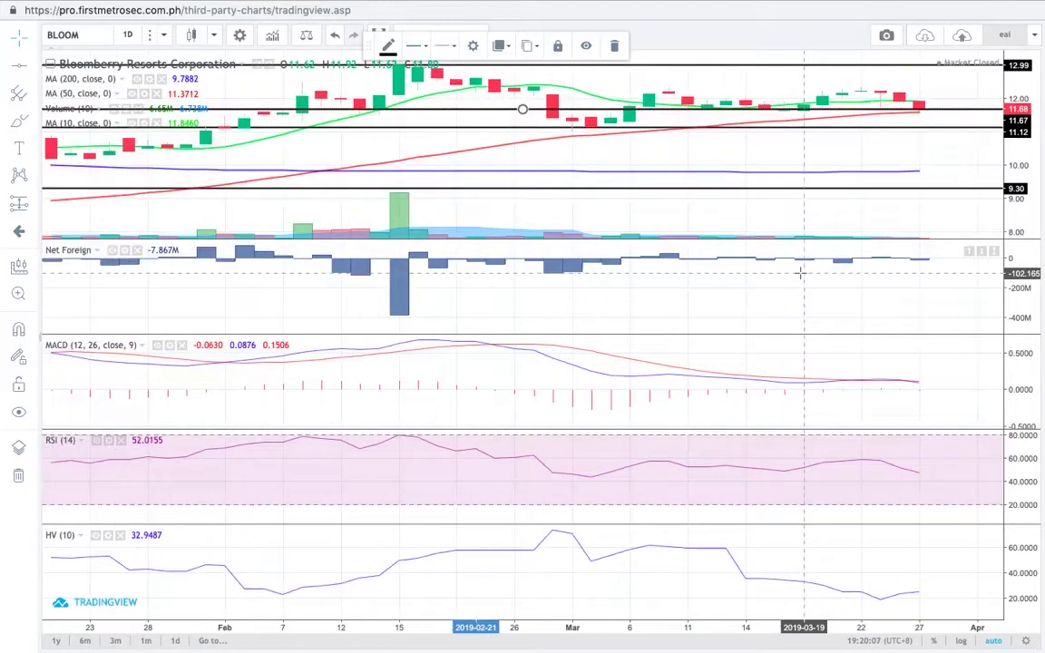
scroll(801, 273, "up", 3)
scroll(800, 273, "up", 1)
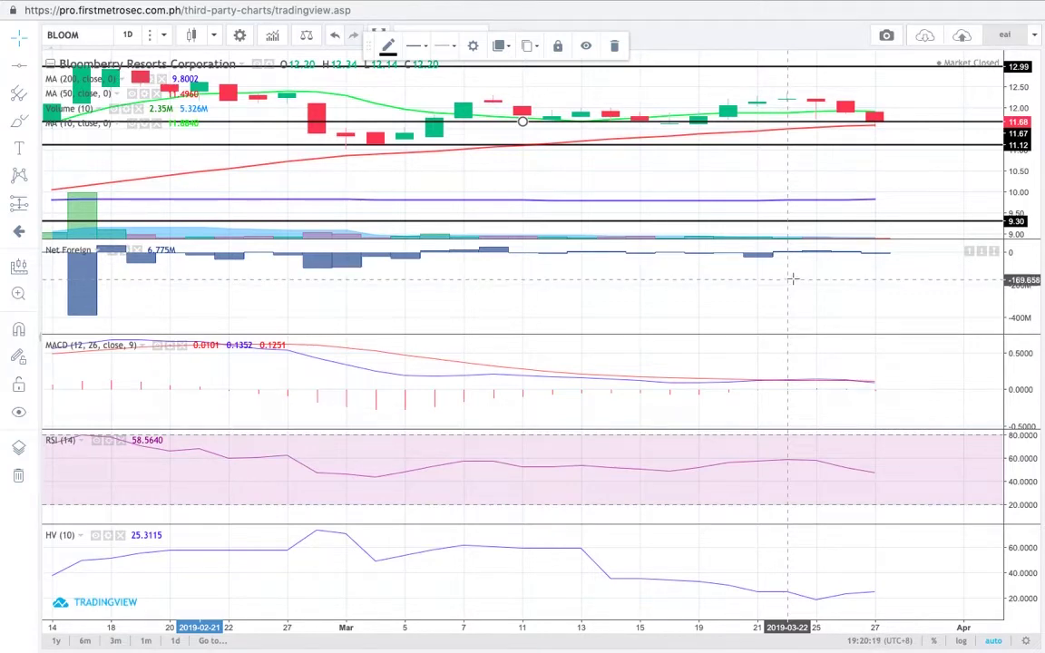
Step: Maximize the Net Foreign pane to review its bars back to December, and restore the full multi-pane layout
double_click(794, 281)
scroll(794, 290, "down", 5)
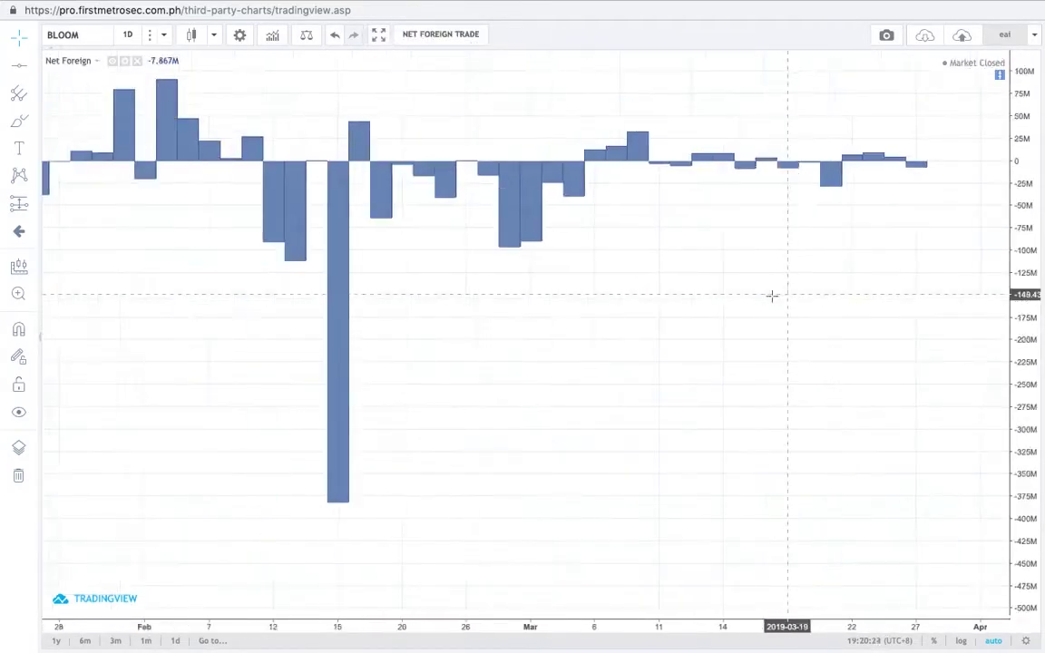
scroll(767, 300, "down", 2)
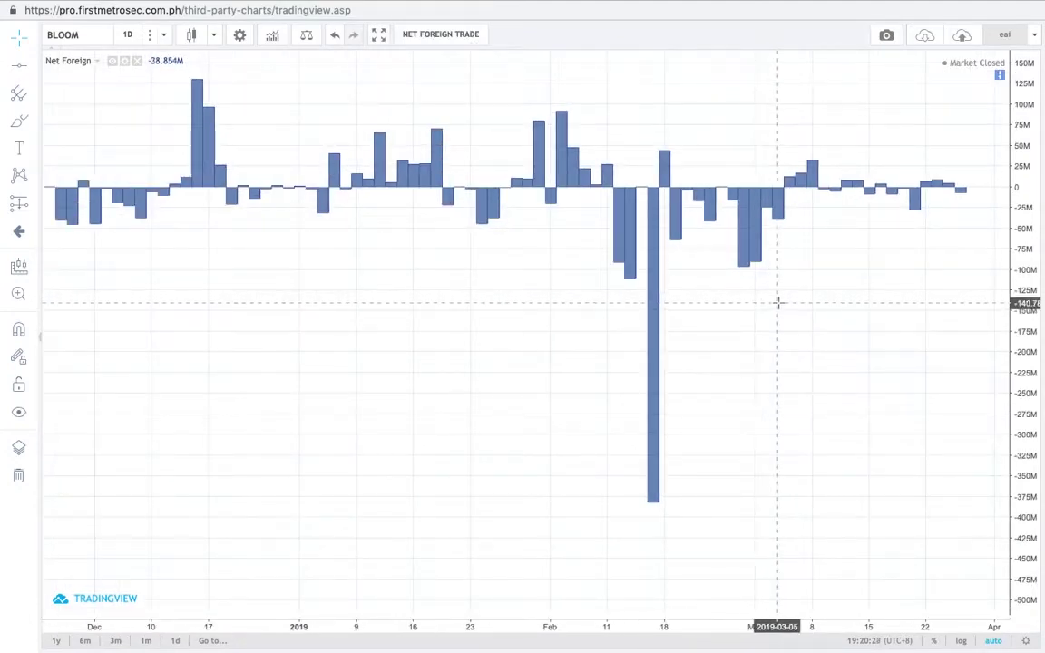
double_click(776, 233)
scroll(964, 339, "up", 5)
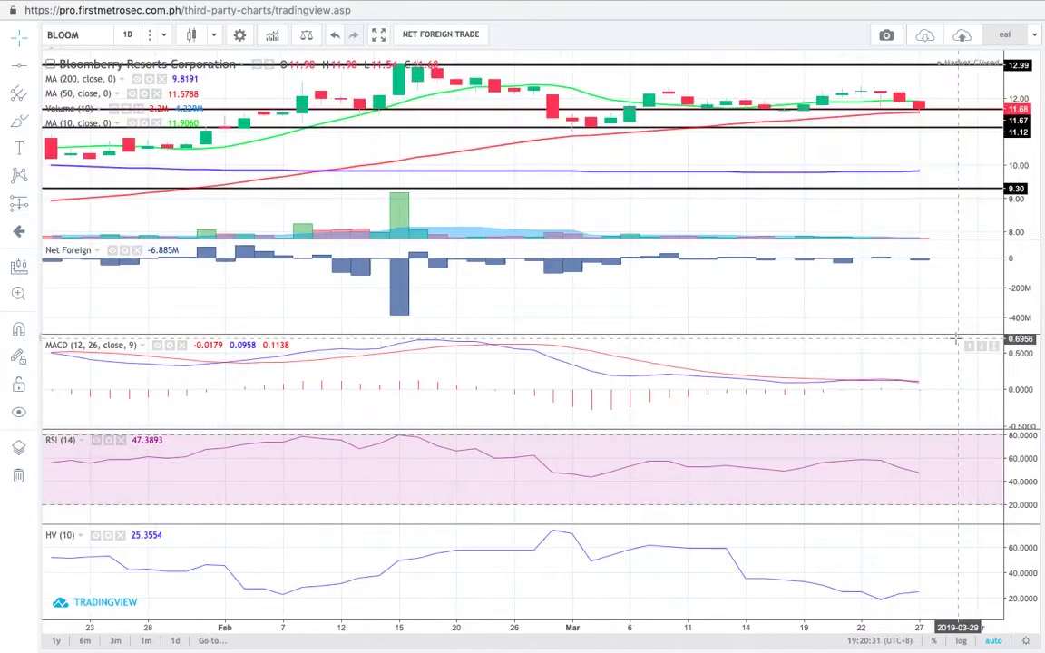
scroll(955, 339, "up", 2)
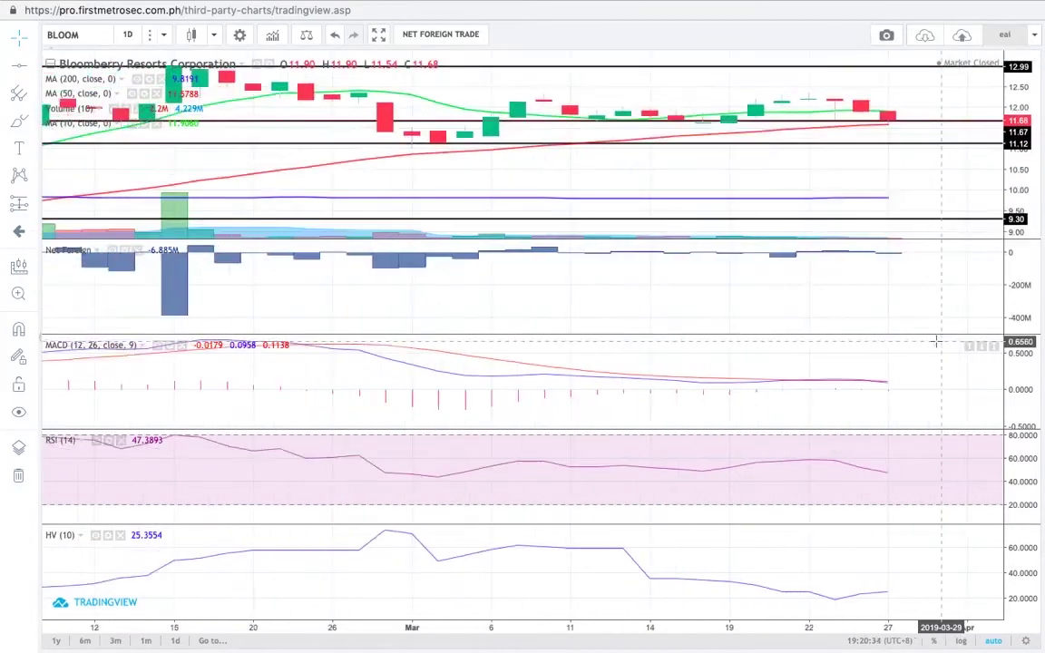
scroll(936, 342, "down", 2)
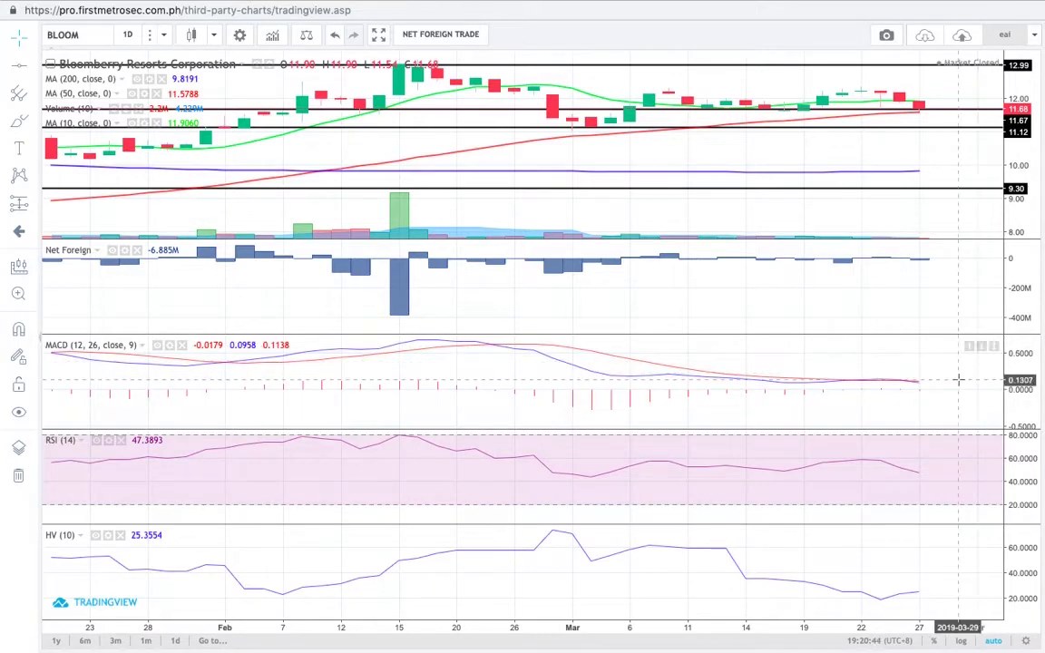
Step: Switch to the Price-Volume Distribution Analysis spreadsheet and compare BLOOM's volume and trade percentages at each price
key("ctrl+Left")
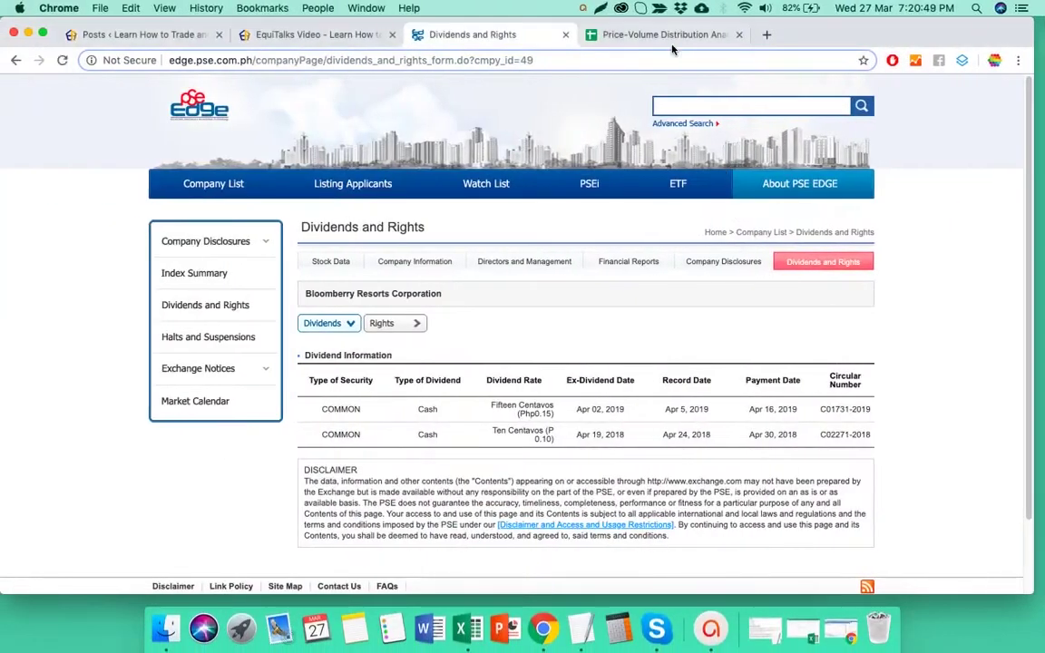
left_click(669, 37)
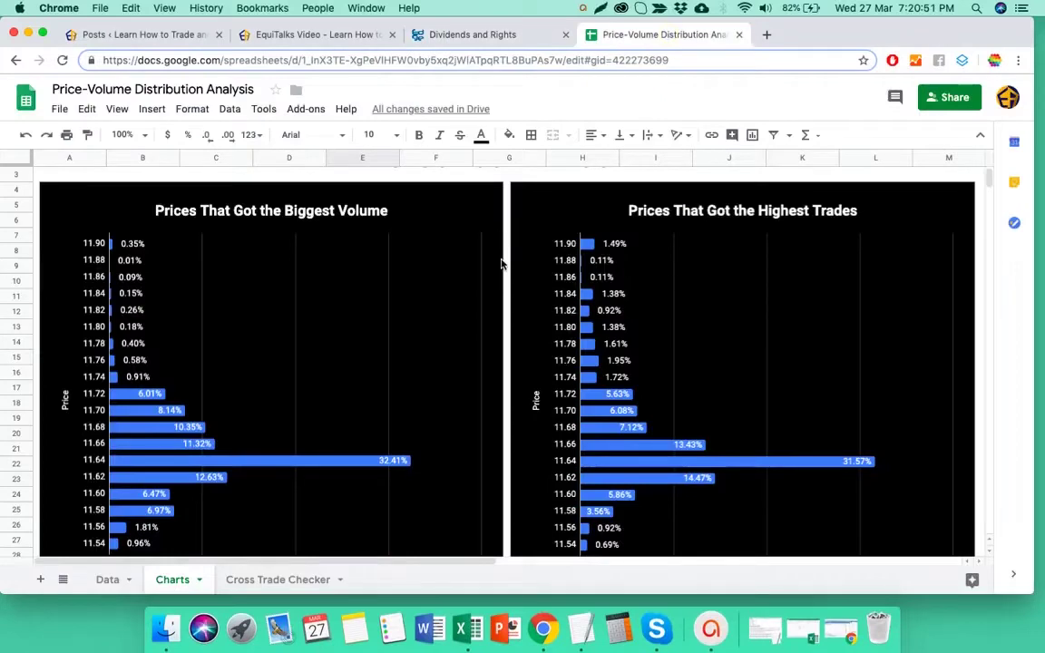
scroll(495, 272, "up", 1)
scroll(495, 274, "down", 3)
scroll(450, 297, "up", 3)
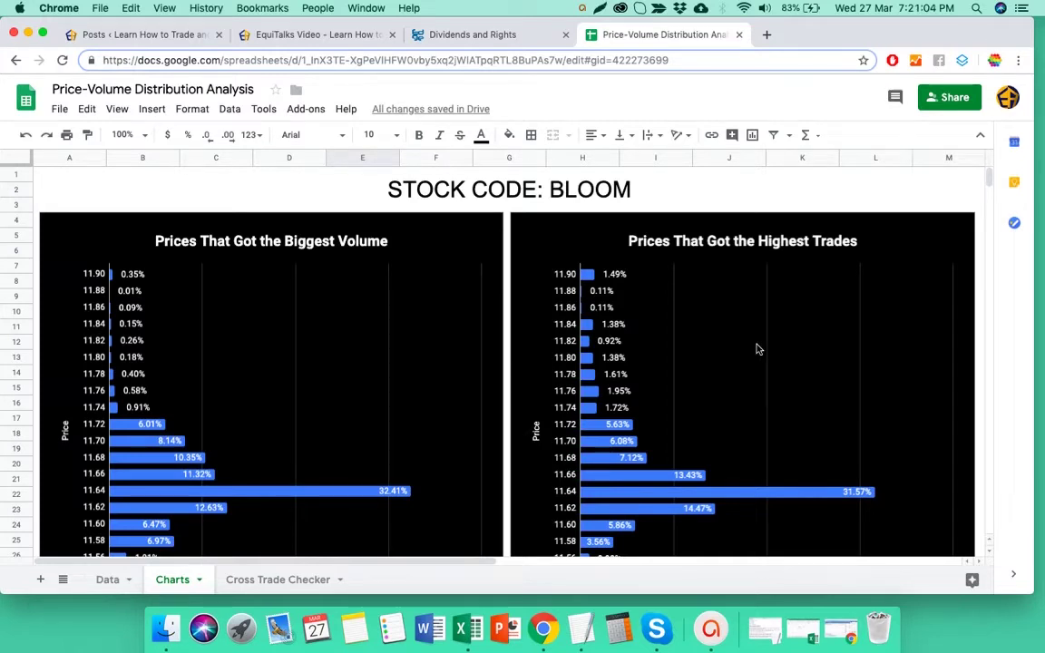
scroll(642, 359, "down", 3)
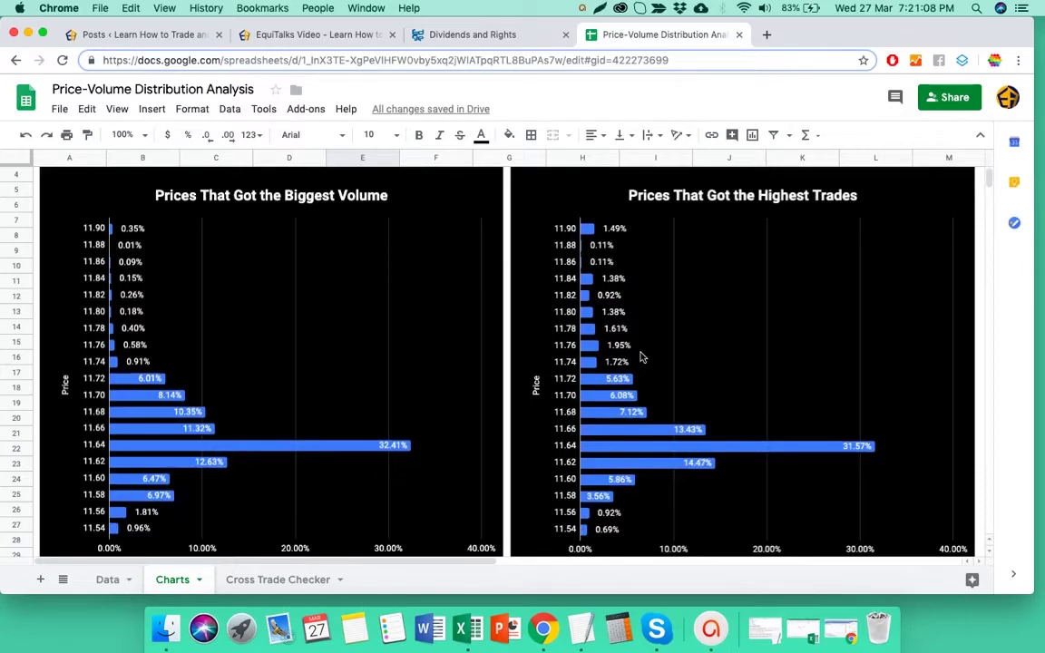
scroll(641, 359, "down", 2)
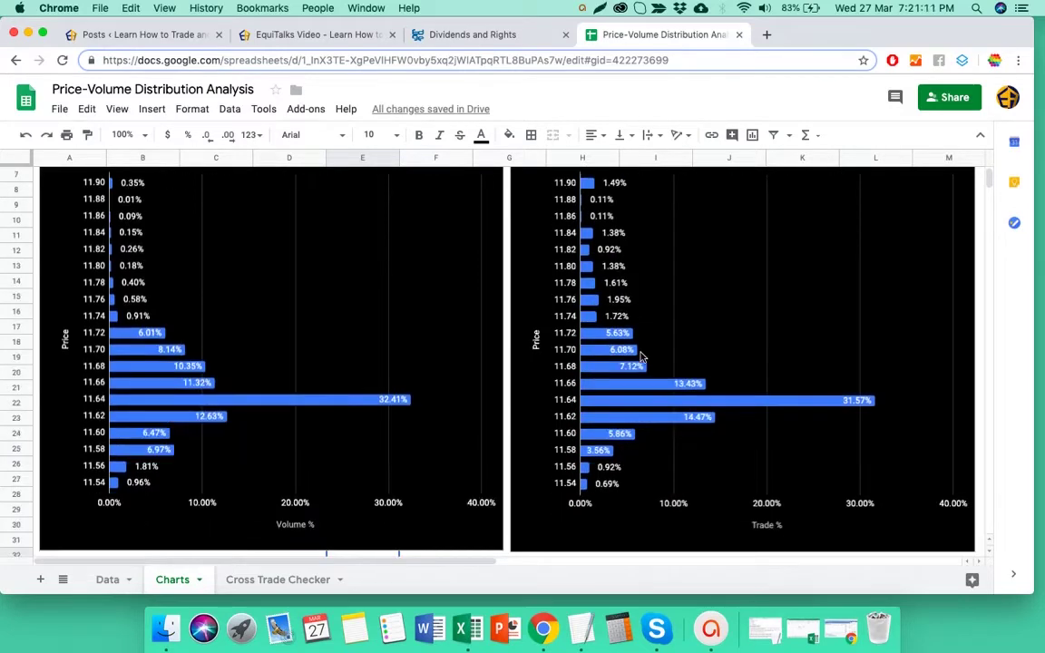
scroll(325, 361, "up", 3)
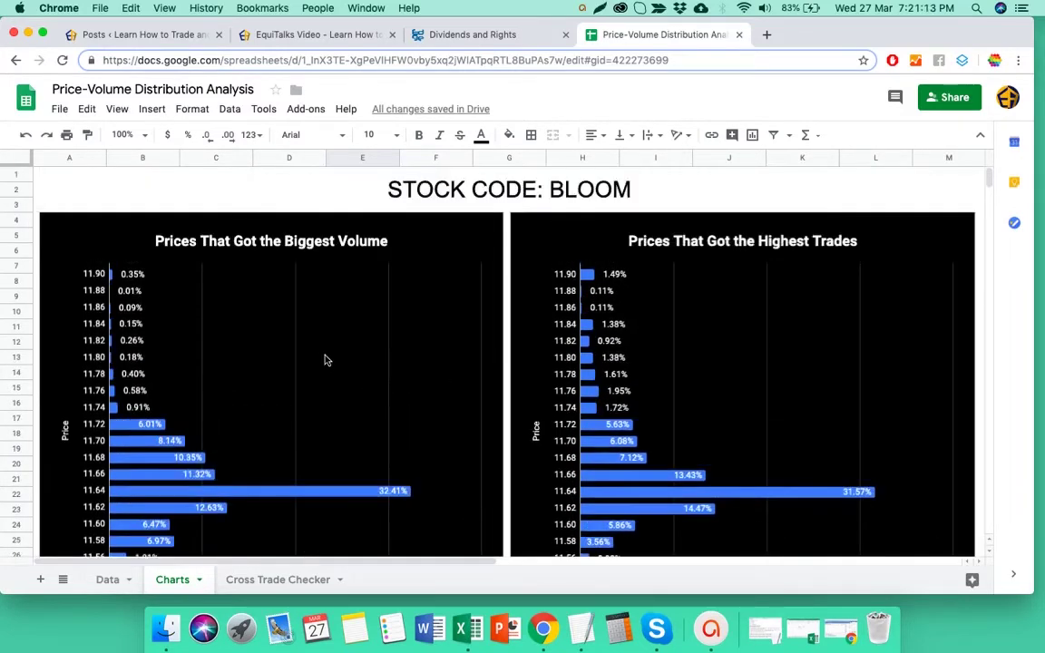
scroll(325, 361, "down", 5)
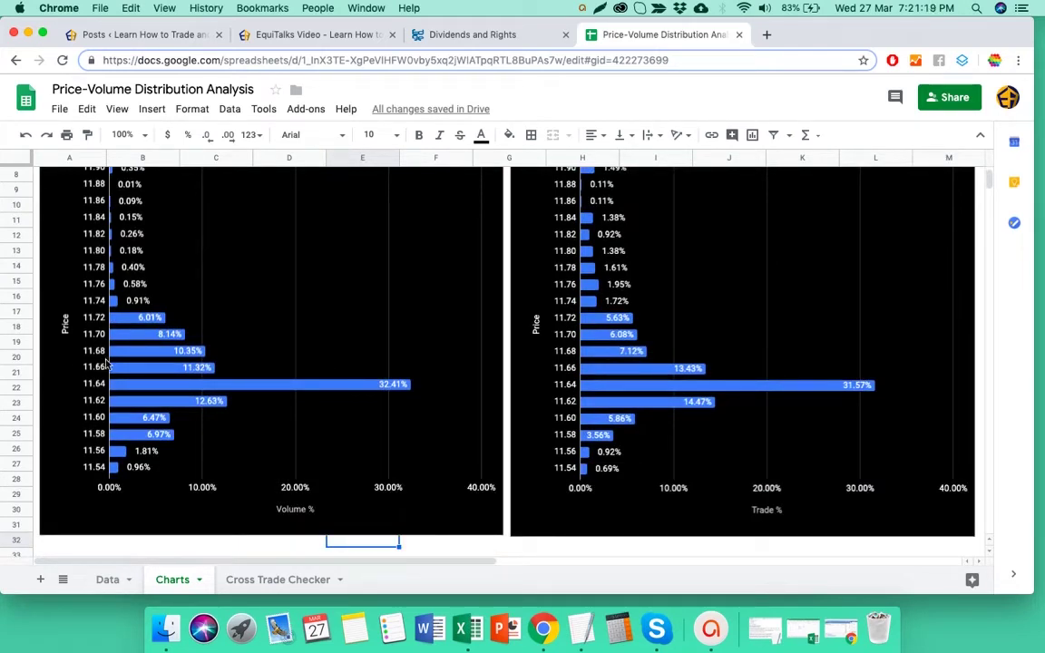
scroll(635, 412, "up", 2)
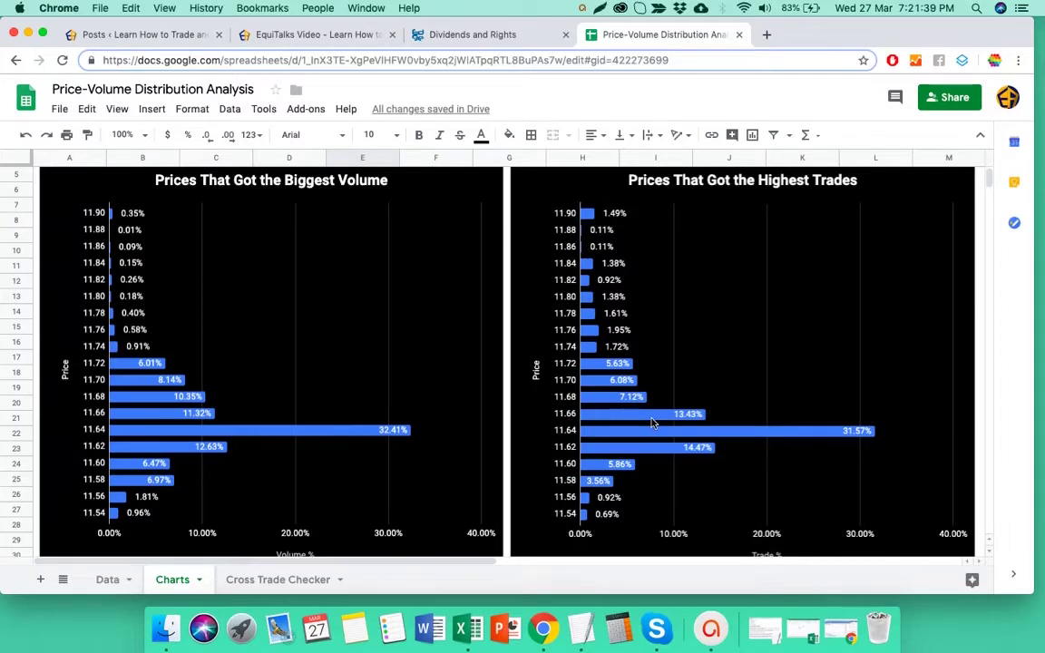
Step: Return to the BLOOM chart and draw a rectangle over the candles from 2019-02-27 to 2019-03-28, spanning about 11.03 to 11.97
key("ctrl+Right")
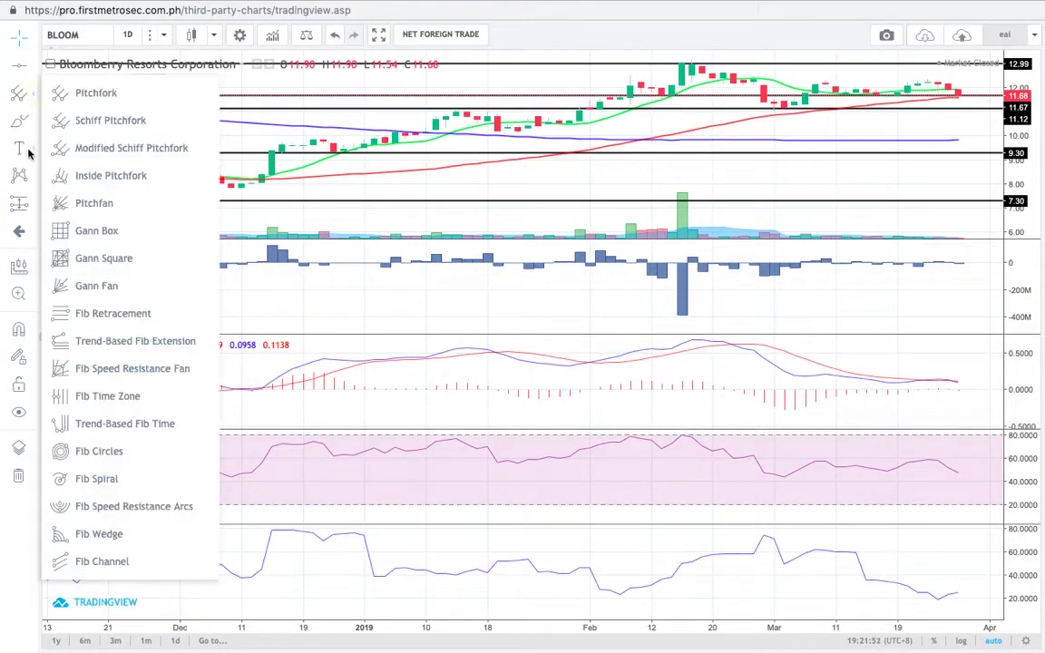
left_click(25, 151)
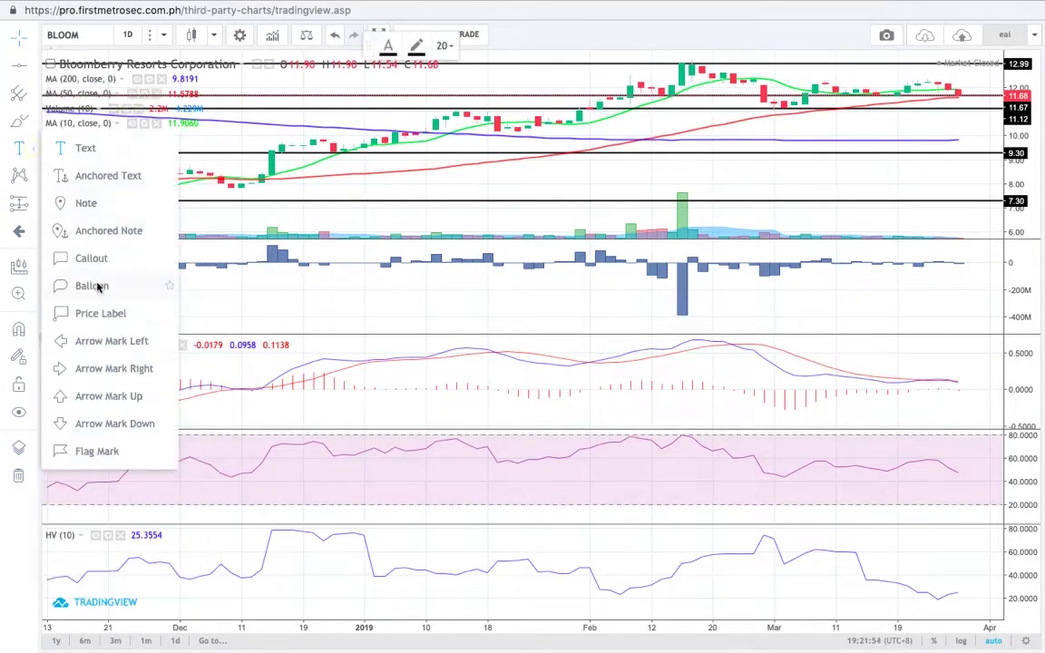
left_click(18, 120)
mouse_move(754, 88)
left_mouse_down()
mouse_move(997, 117)
mouse_move(978, 107)
mouse_move(937, 206)
mouse_move(977, 95)
mouse_move(968, 111)
left_mouse_up()
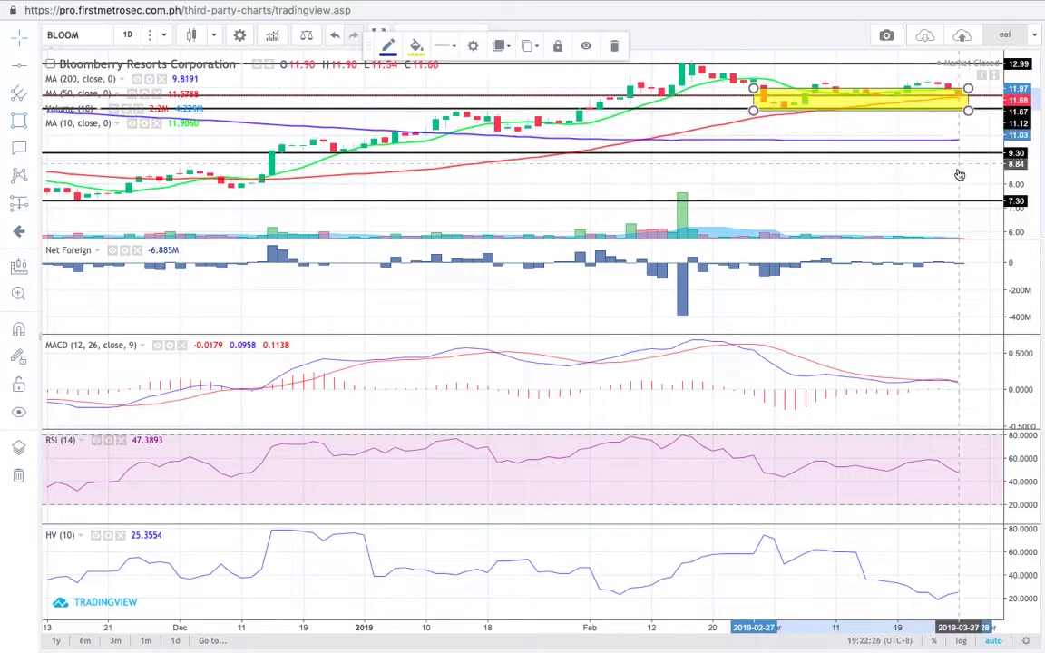
scroll(952, 236, "up", 1)
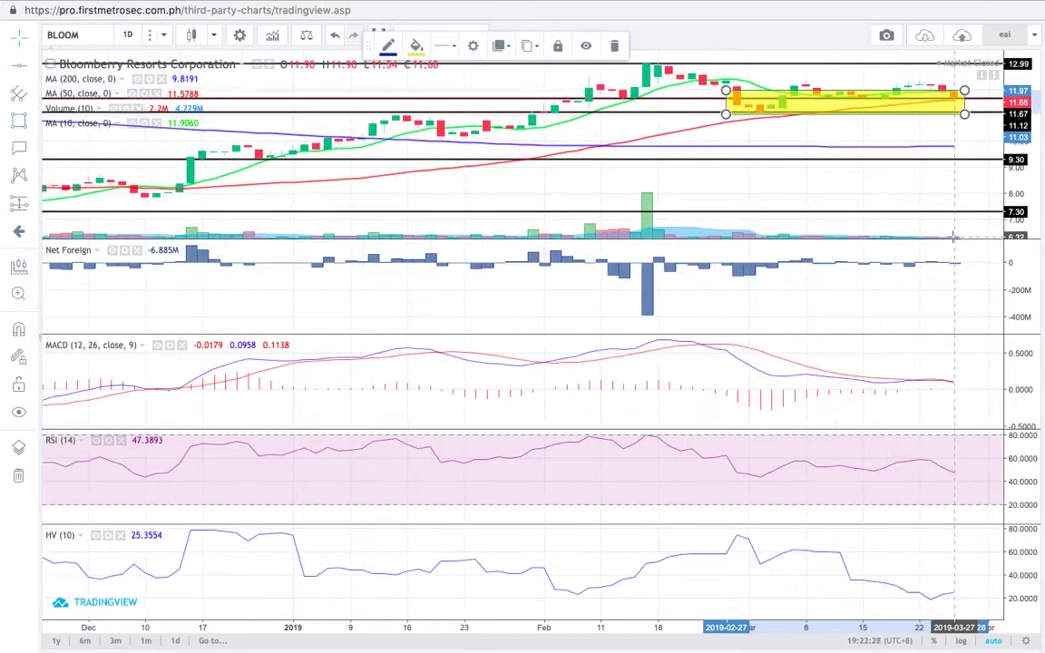
scroll(953, 236, "down", 1)
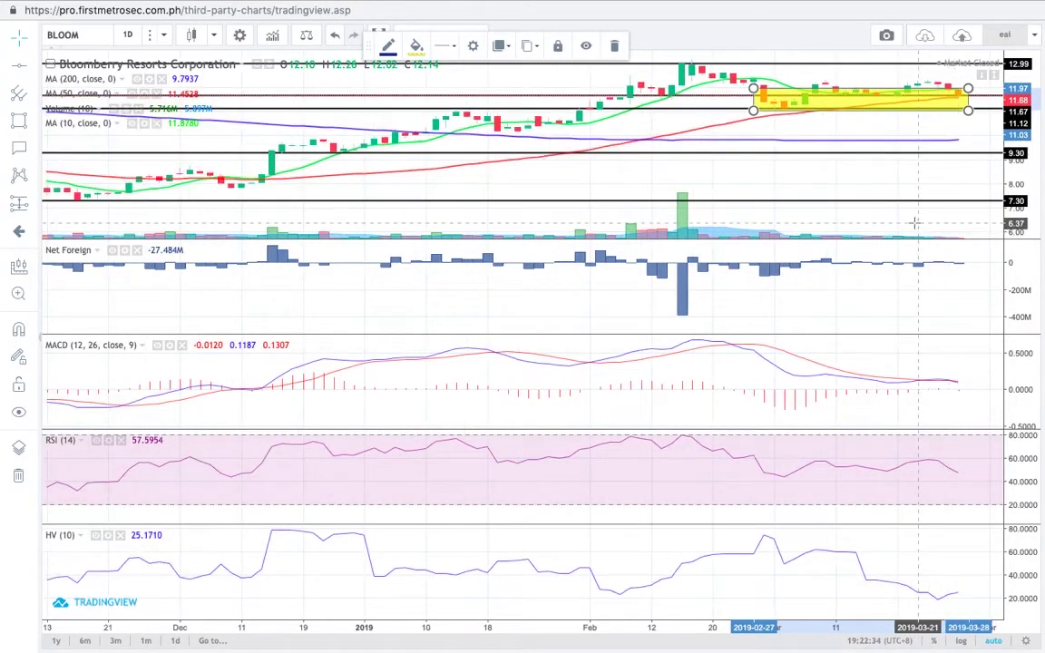
Step: Select the horizontal line at 11.12 and examine the candles inside the yellow rectangle above it
left_click(940, 109)
left_click(800, 109)
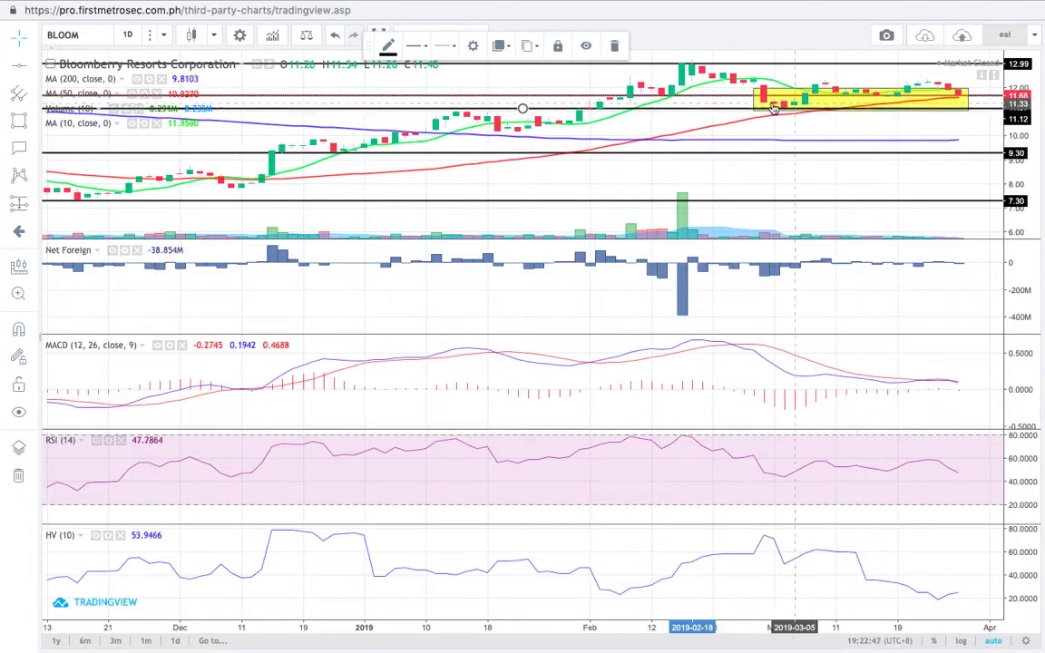
scroll(925, 298, "up", 3)
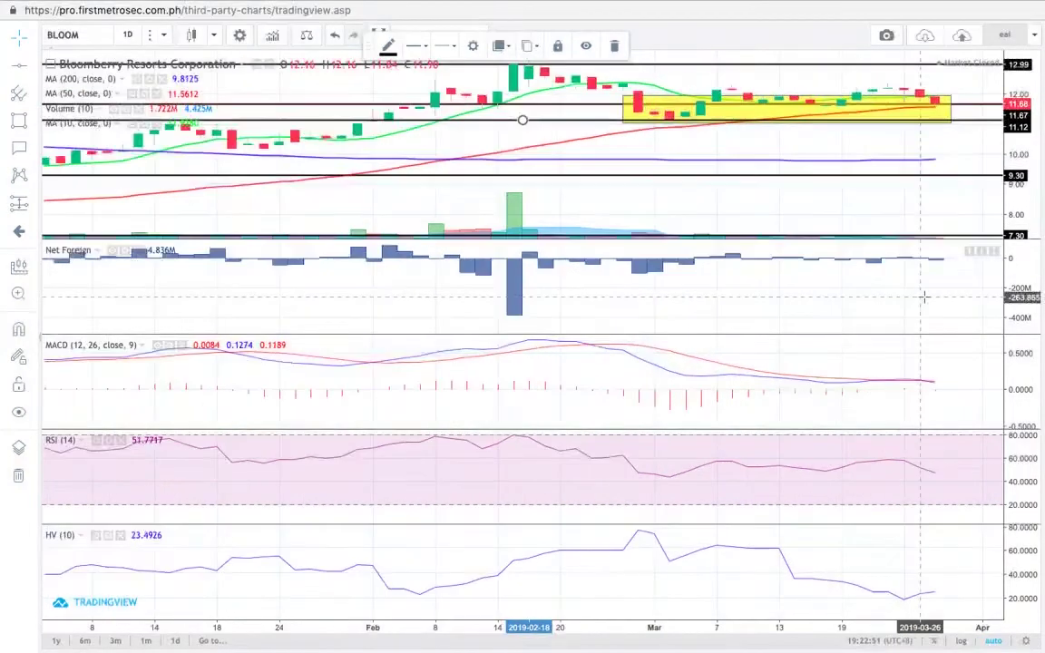
scroll(930, 300, "down", 2)
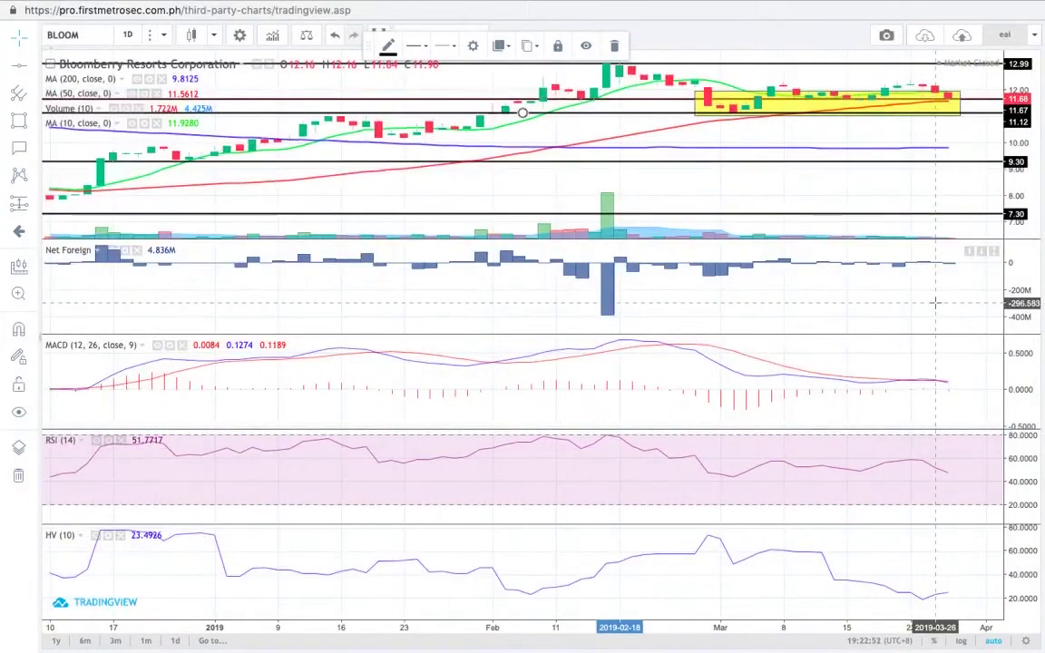
Step: Examine BLOOM's daily candles and indicator panes over shorter and longer time ranges, reaching back to mid-July
scroll(934, 305, "down", 1)
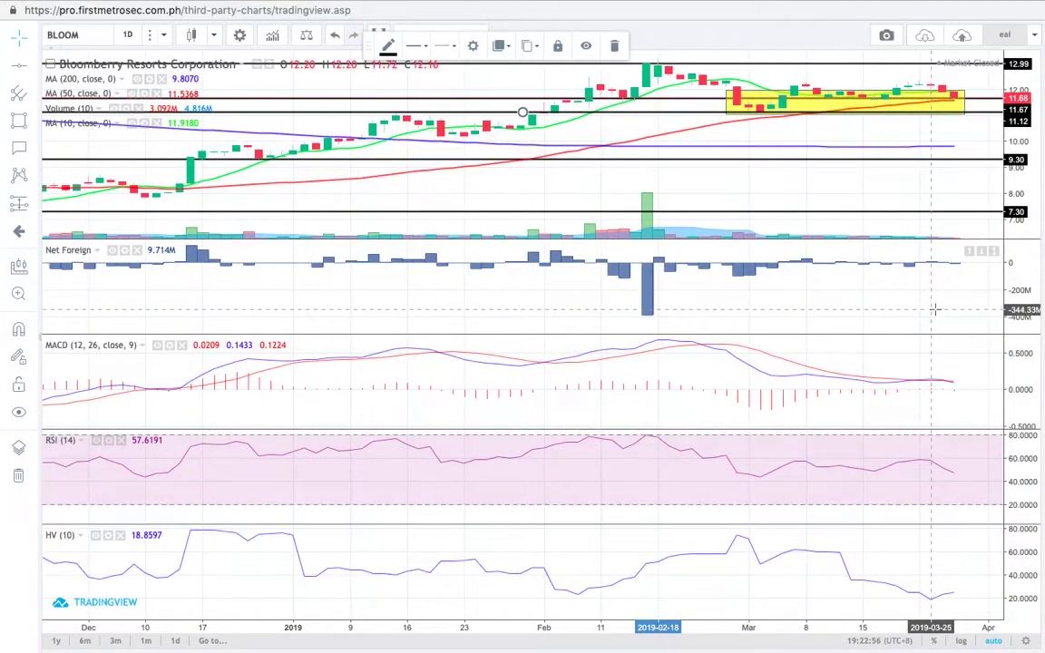
scroll(935, 308, "down", 1)
scroll(934, 309, "up", 1)
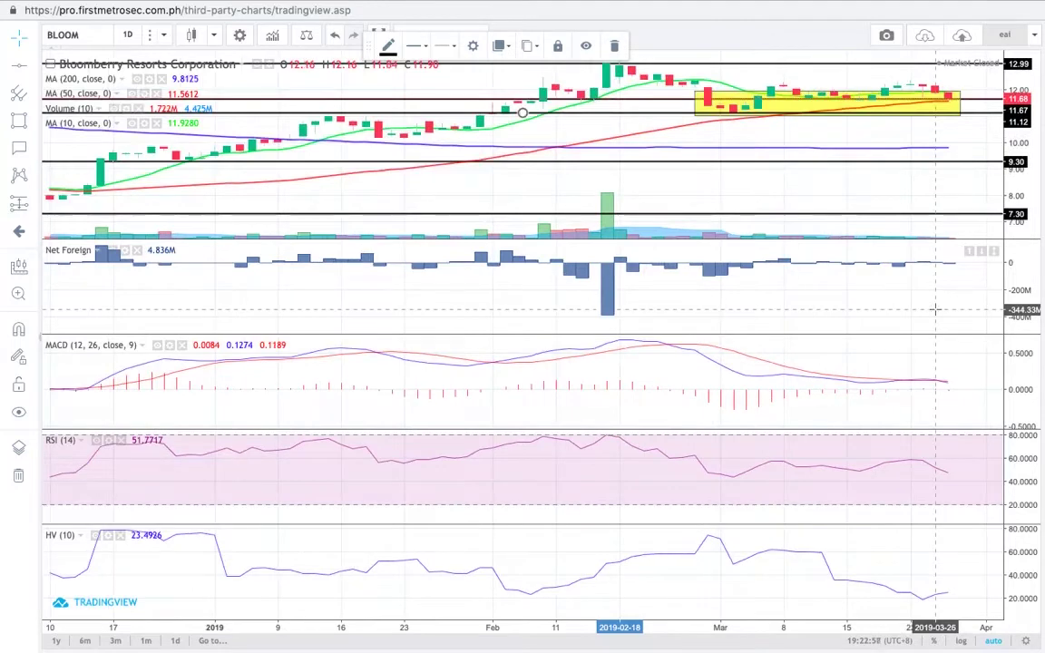
scroll(935, 308, "up", 1)
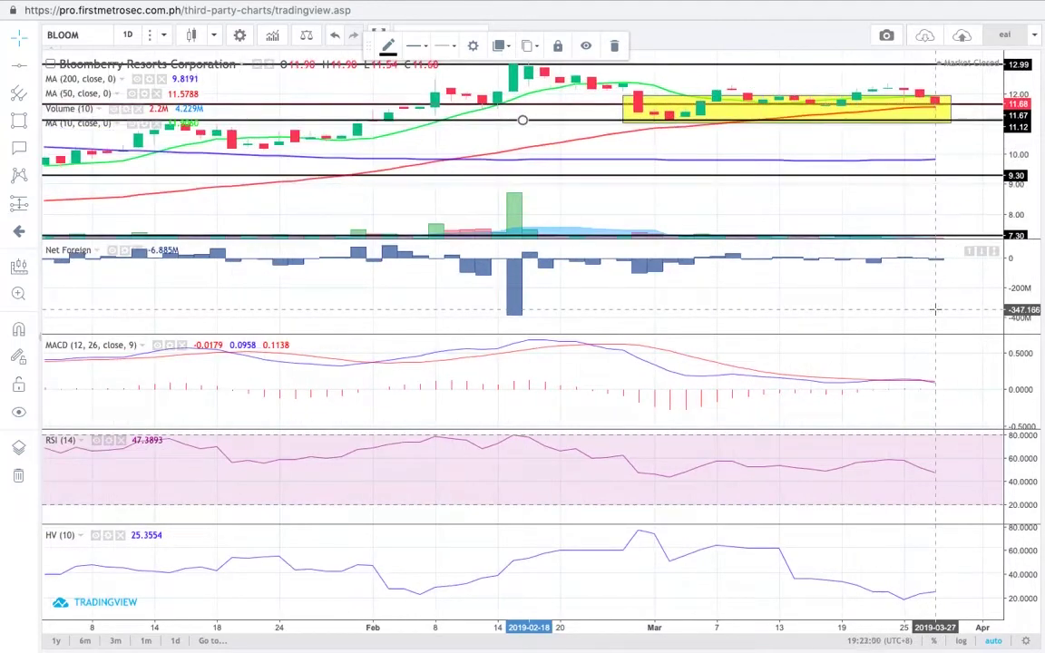
scroll(931, 312, "down", 1)
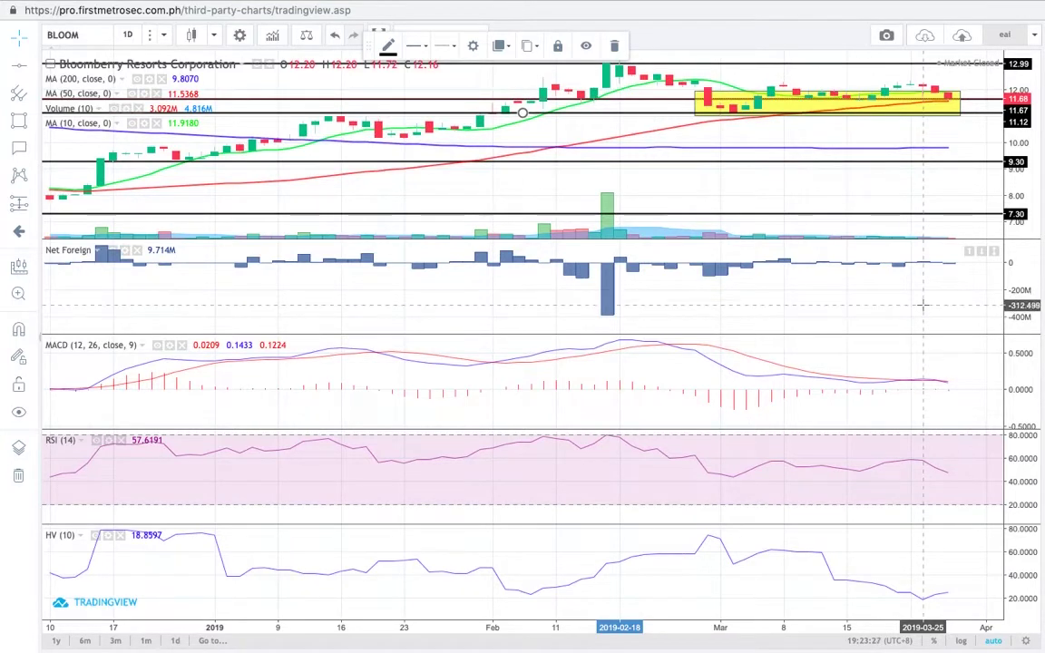
scroll(923, 304, "down", 3)
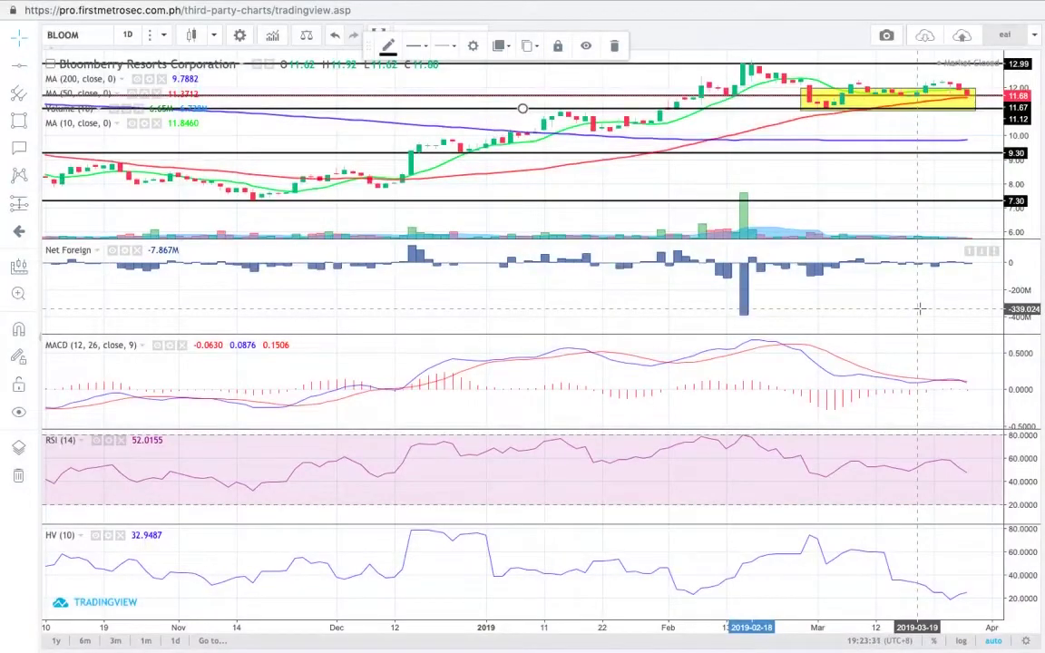
scroll(919, 309, "down", 3)
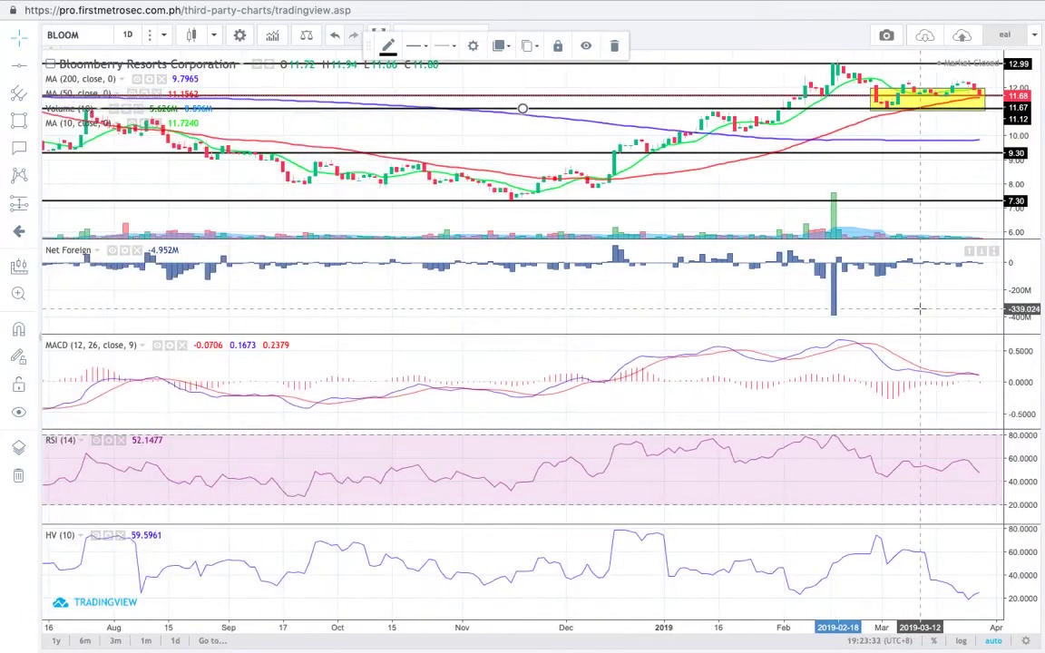
scroll(919, 308, "up", 1)
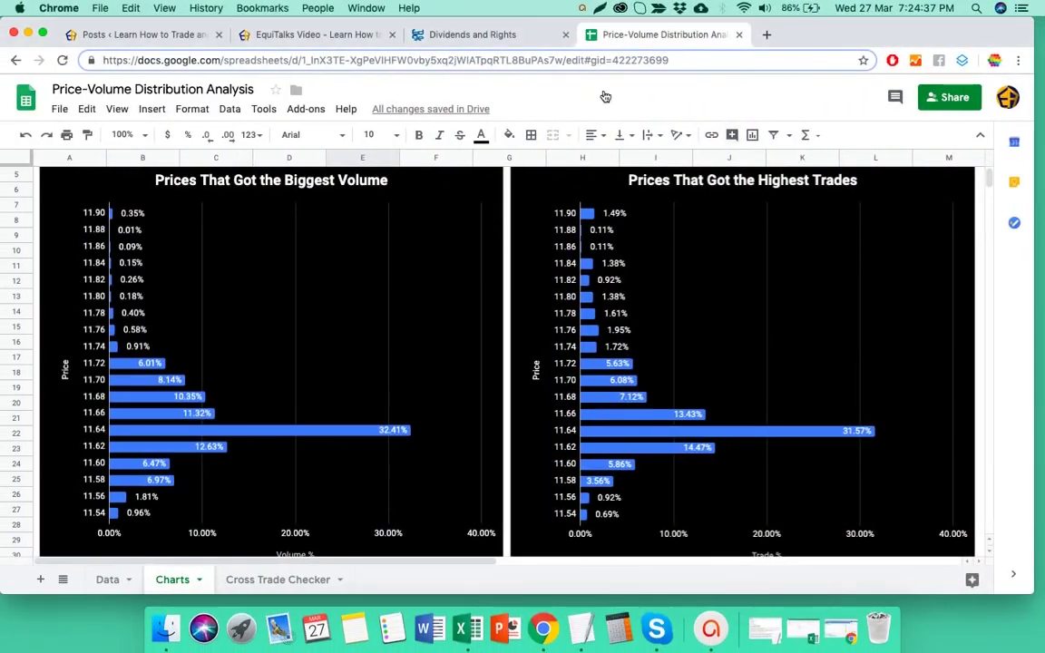
Step: Switch to the EquiTalks Video page on the Equilyst website and view its footer and the featured episode at its beginning
left_click(315, 34)
scroll(395, 381, "down", 1)
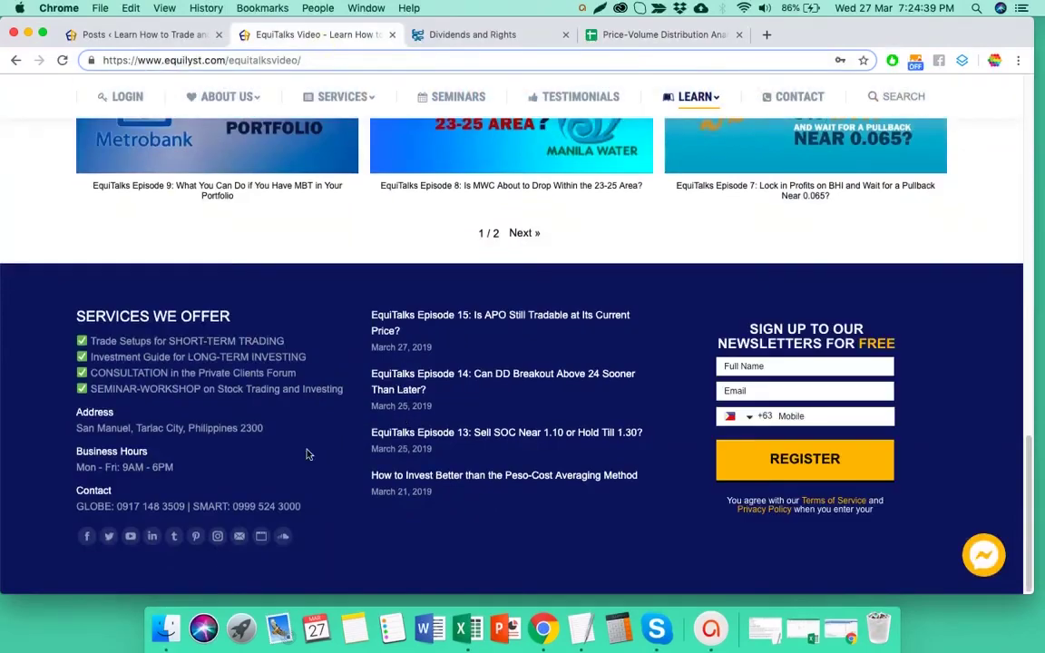
scroll(441, 497, "up", 15)
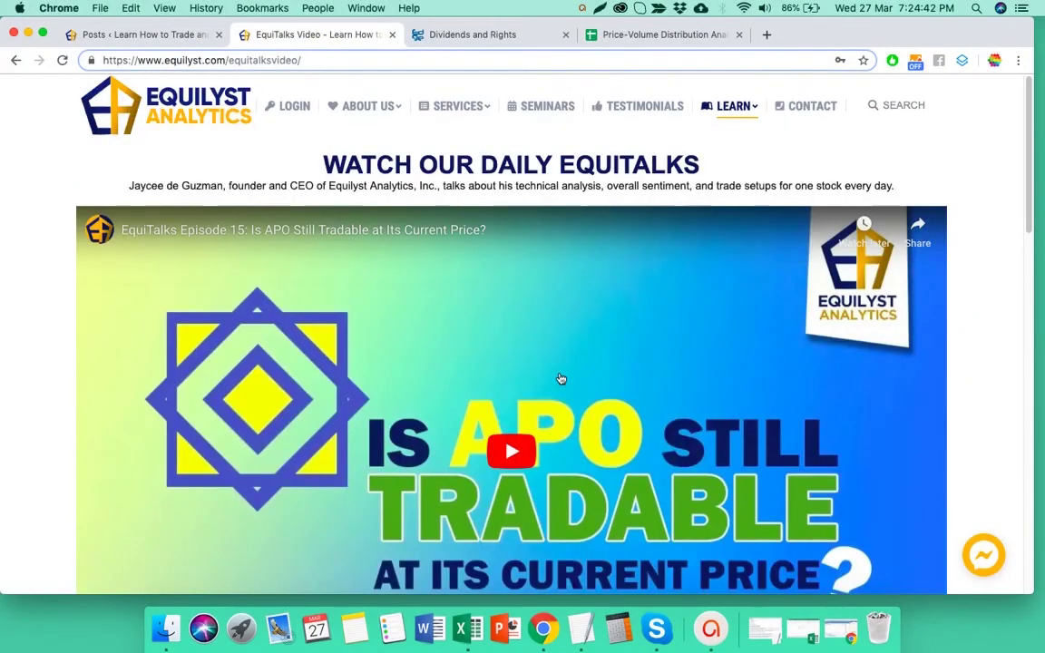